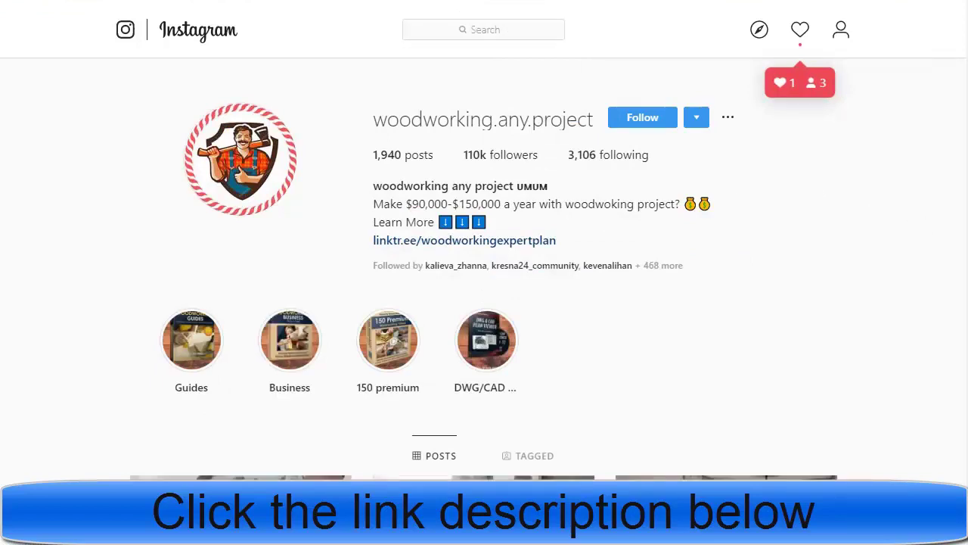
Browse the profile's post grid, then bring up the context menu on the linktr.ee bio link
scroll(485, 257, down, 6)
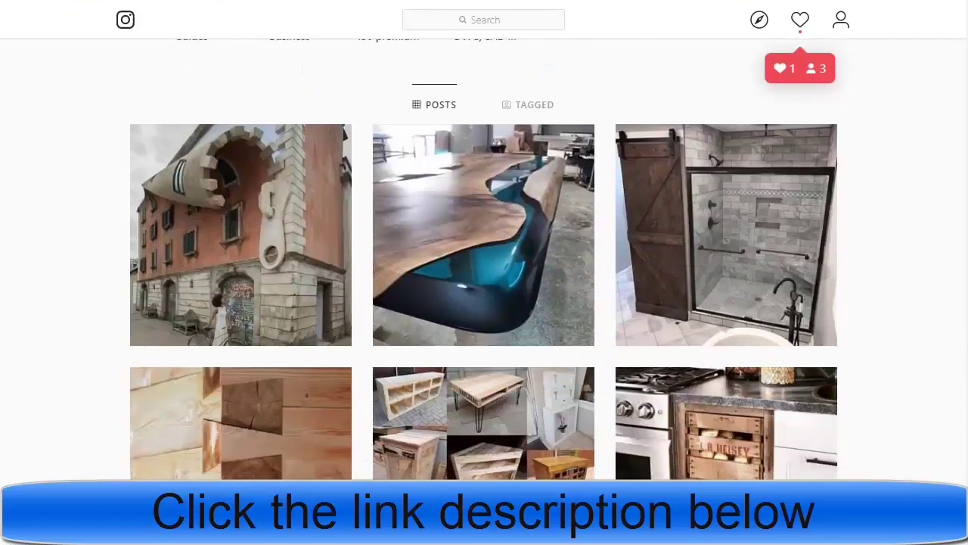
scroll(484, 257, down, 5)
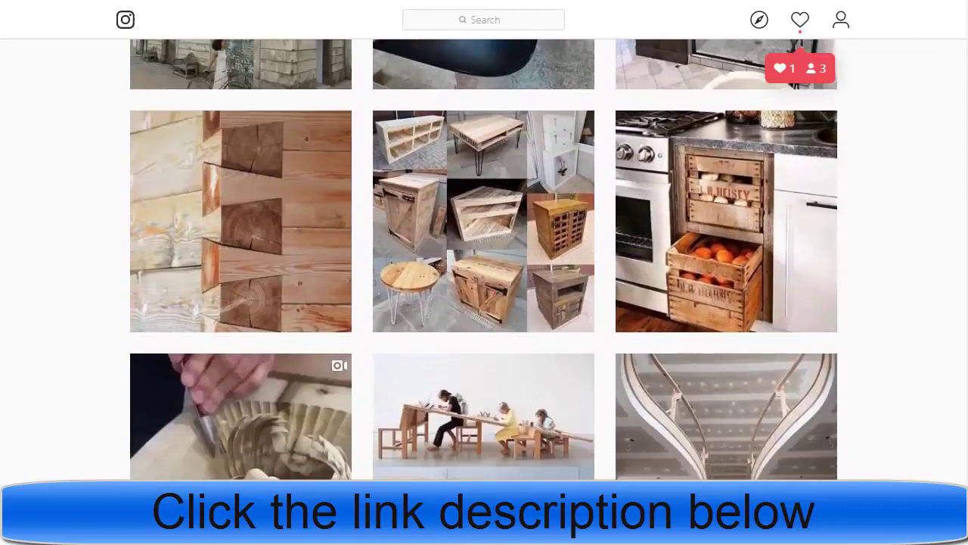
scroll(484, 258, down, 4)
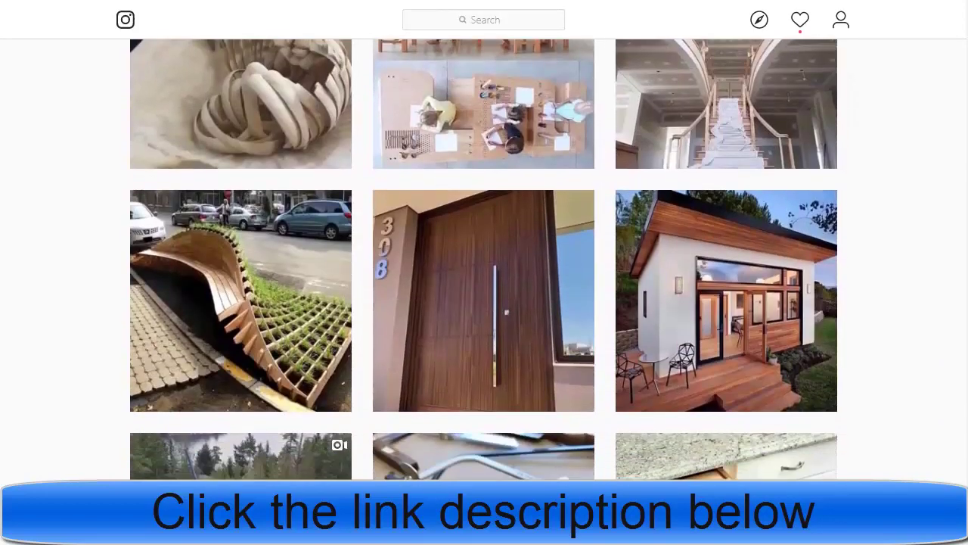
scroll(484, 258, down, 6)
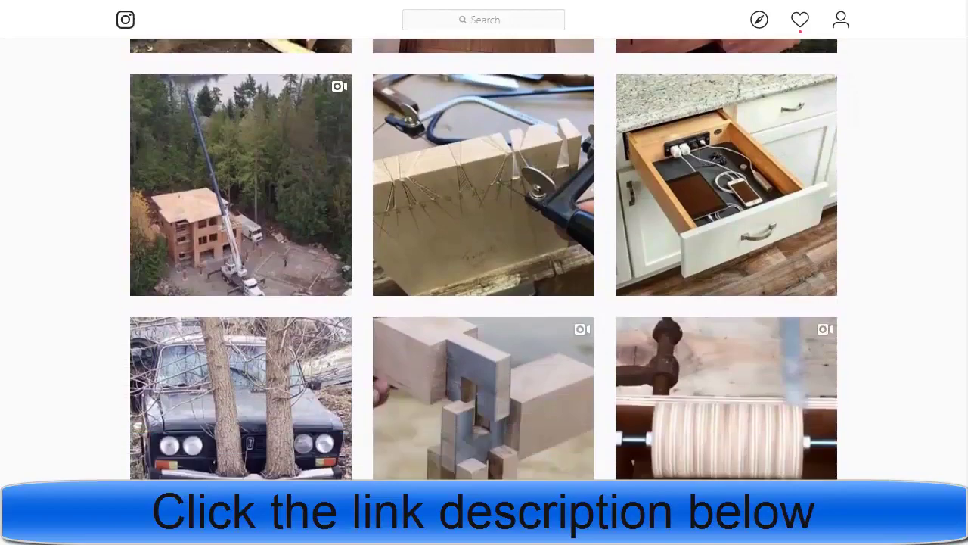
scroll(484, 258, down, 3)
scroll(485, 257, up, 15)
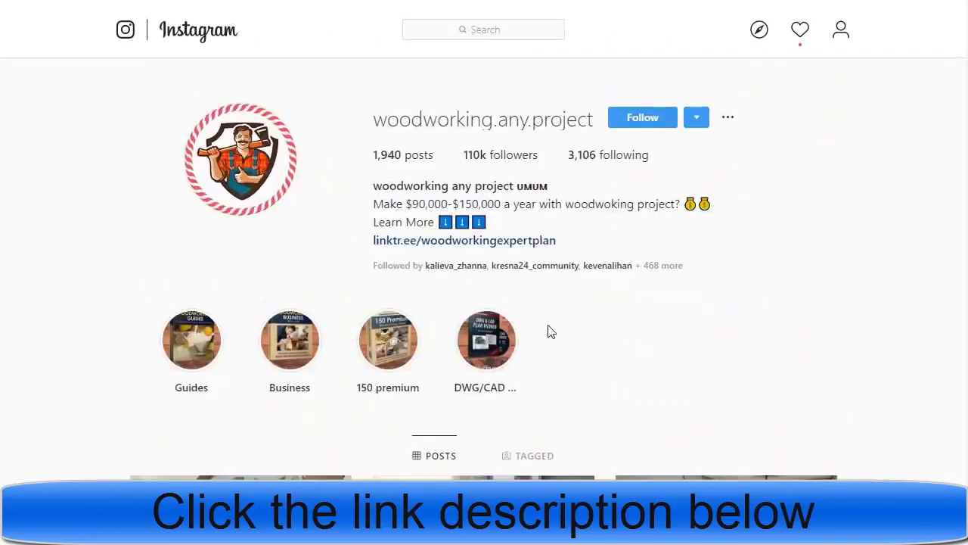
right_click(471, 243)
Open the Linktree page in a new tab and follow 'Make $90,000-$150,000 a year with woodprofits'
click(512, 259)
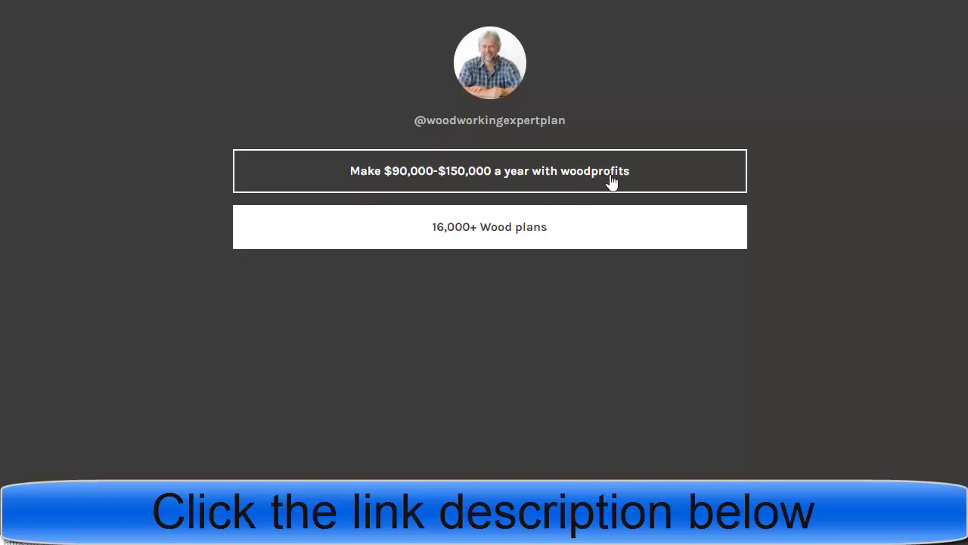
click(537, 178)
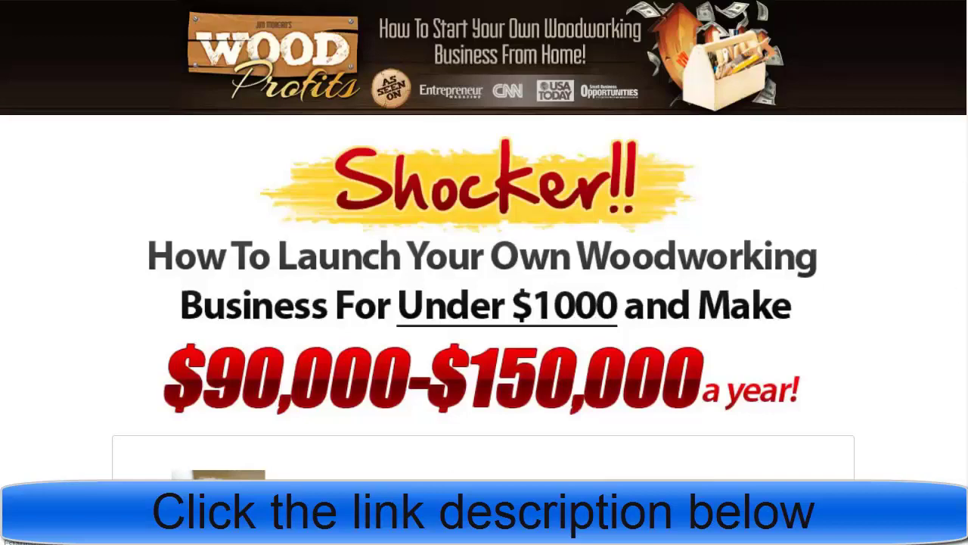
Skim the Wood Profits sales page by scrolling down and back up
scroll(484, 273, down, 20)
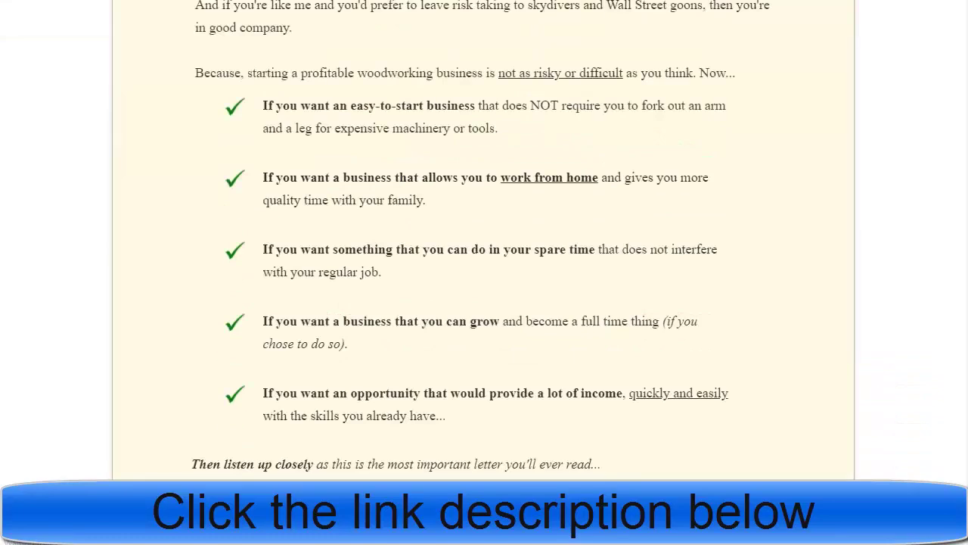
scroll(484, 273, up, 7)
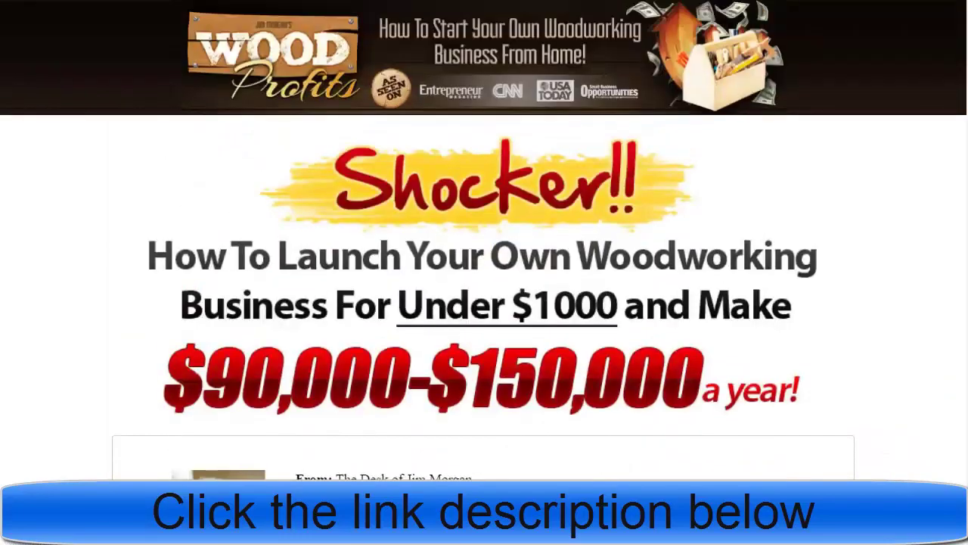
scroll(484, 272, down, 15)
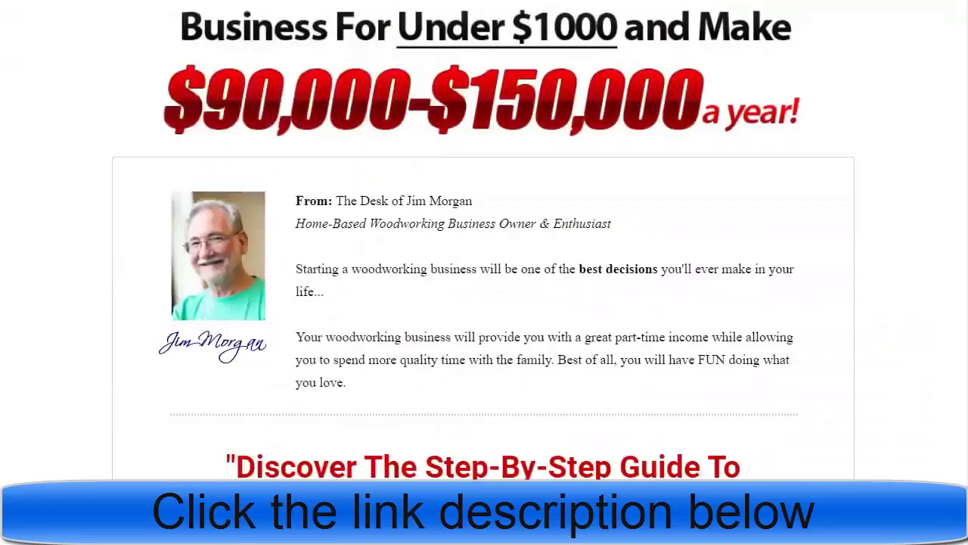
scroll(484, 273, up, 10)
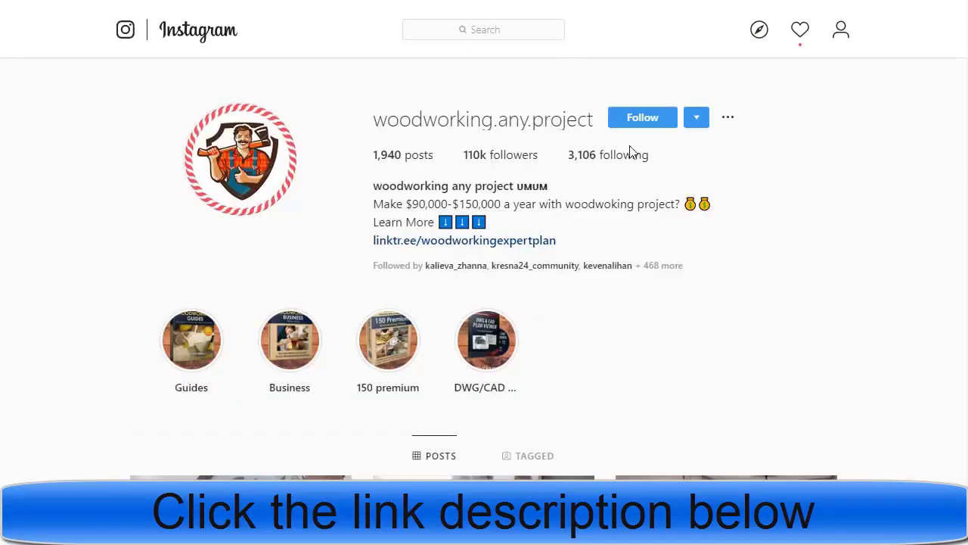
Browse the woodworking.any.project profile and copy its web address from the address bar
click(485, 31)
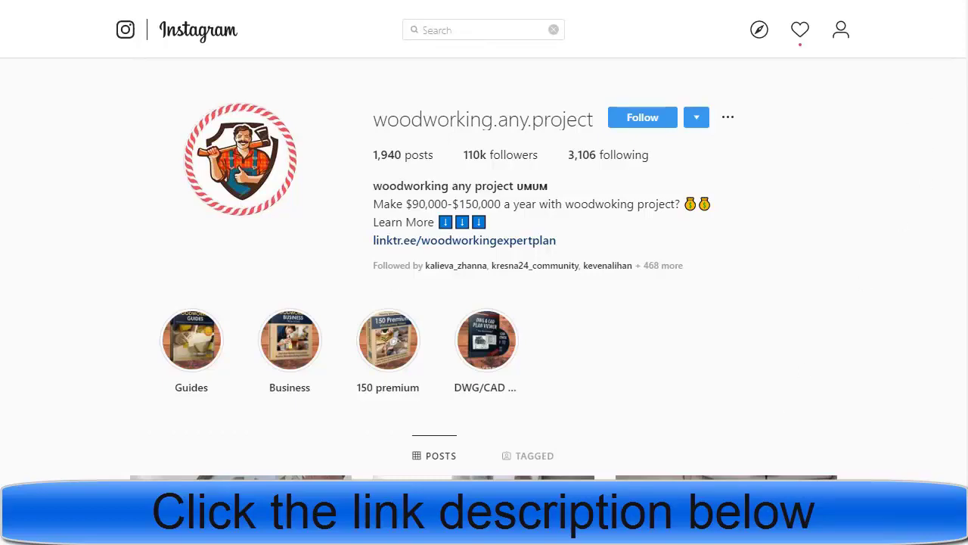
scroll(484, 257, down, 4)
scroll(484, 257, down, 3)
scroll(484, 257, down, 3)
scroll(485, 257, up, 15)
right_click(277, 1)
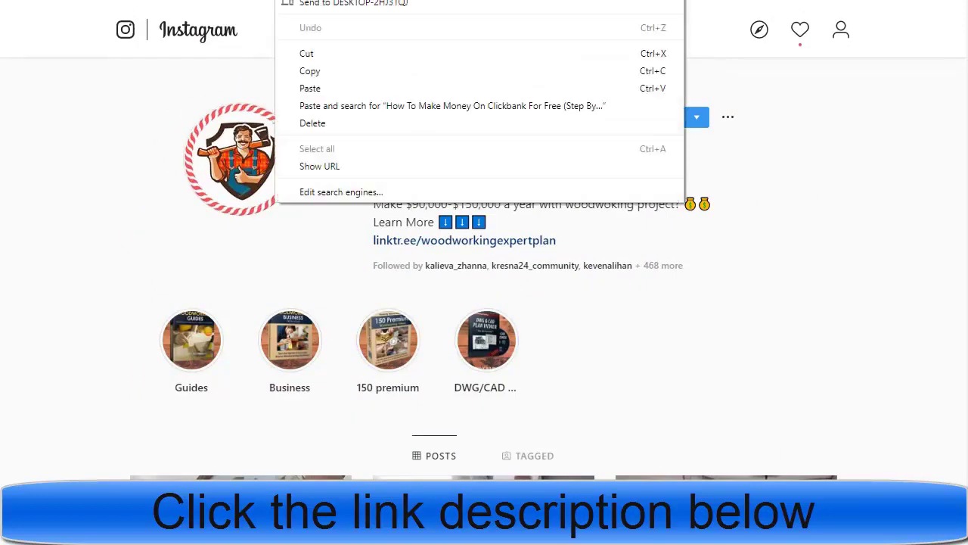
click(318, 70)
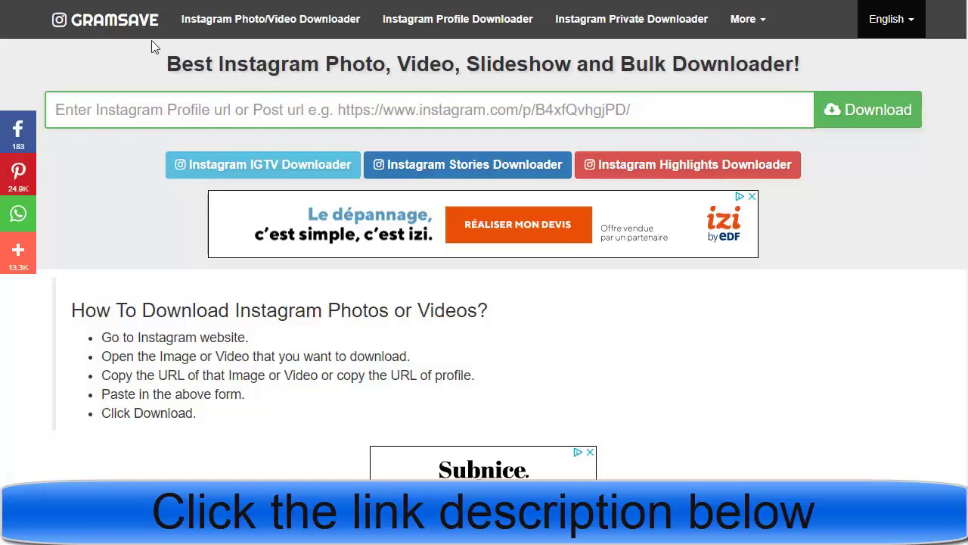
Paste the woodworking.any.project profile URL into GramSave, fetch its posts, and browse the thumbnails
click(383, 113)
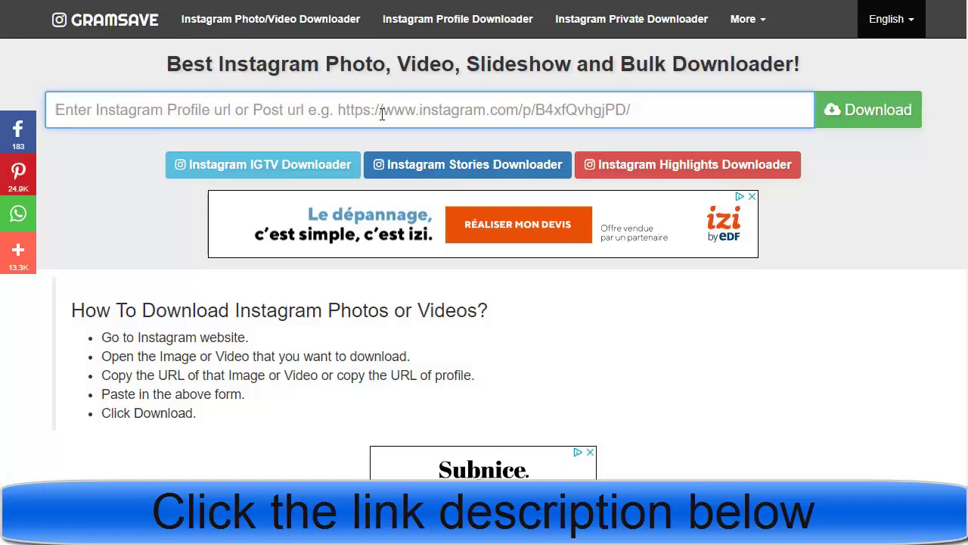
key(ctrl+v)
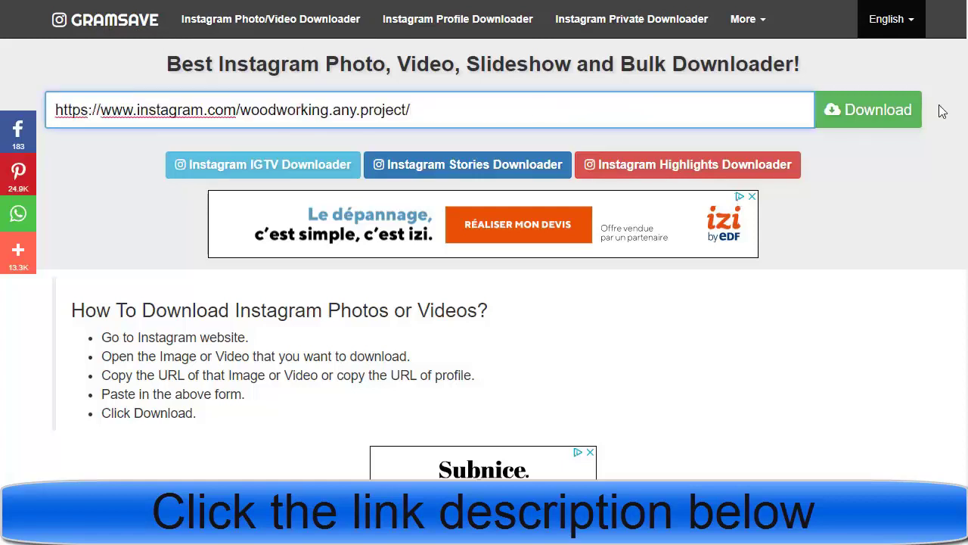
click(878, 119)
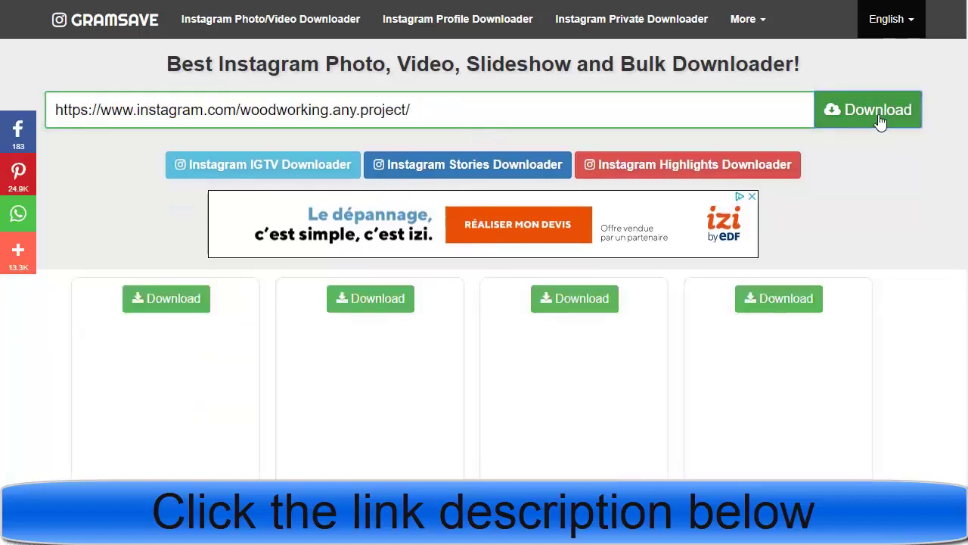
scroll(502, 258, down, 1)
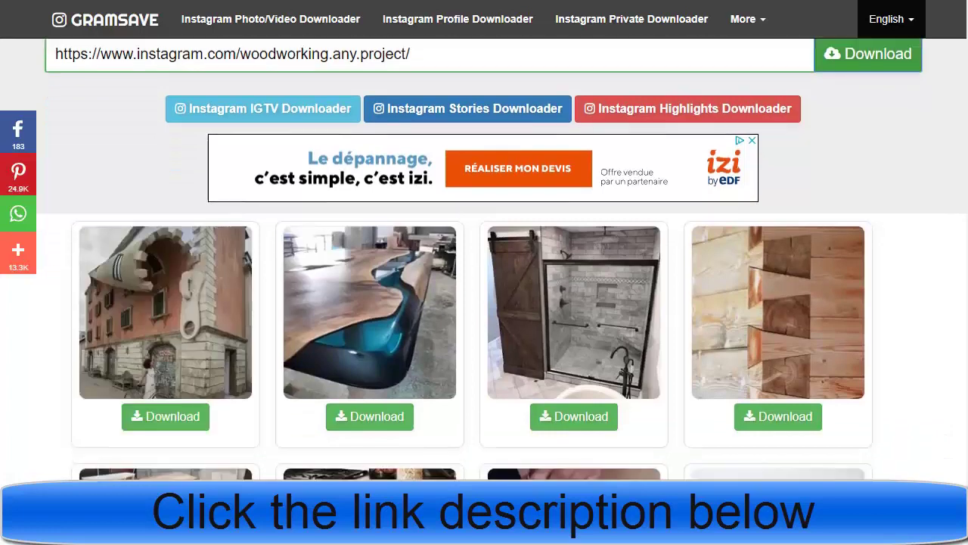
scroll(503, 259, down, 1)
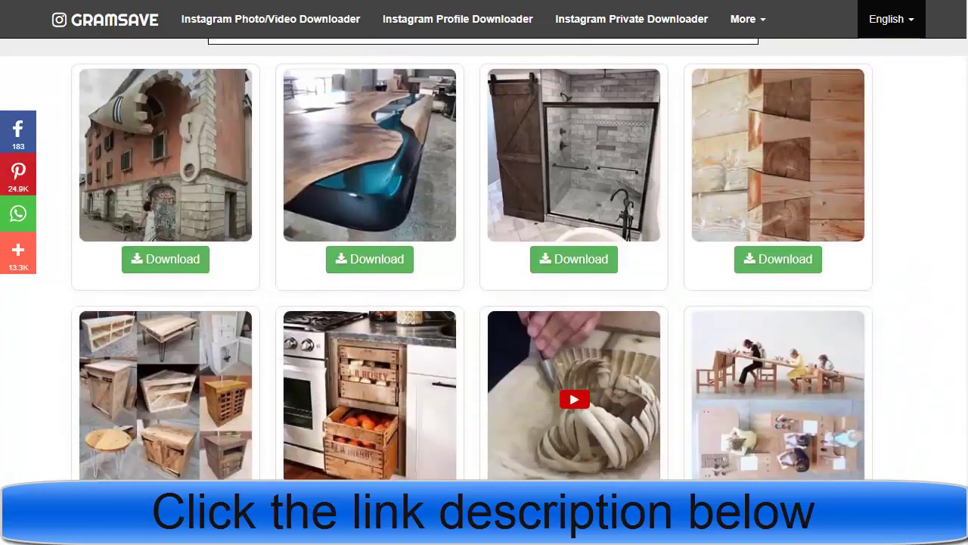
scroll(473, 259, down, 4)
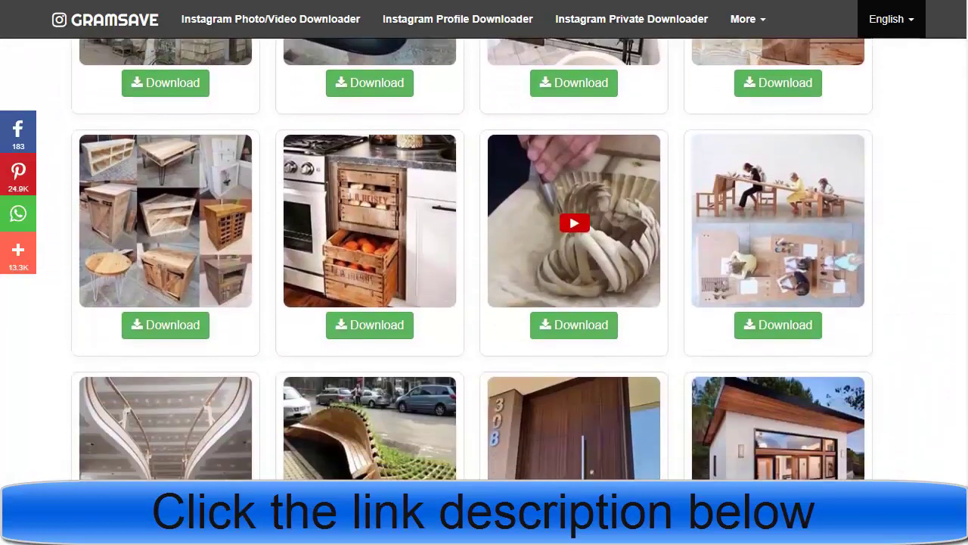
scroll(472, 258, up, 1)
scroll(484, 258, down, 3)
scroll(484, 259, up, 5)
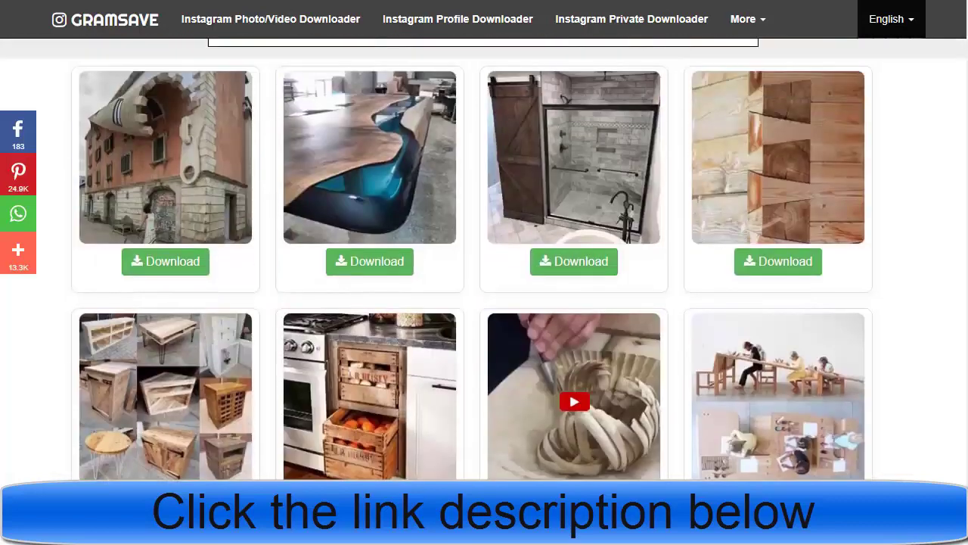
scroll(484, 259, up, 1)
scroll(484, 258, down, 1)
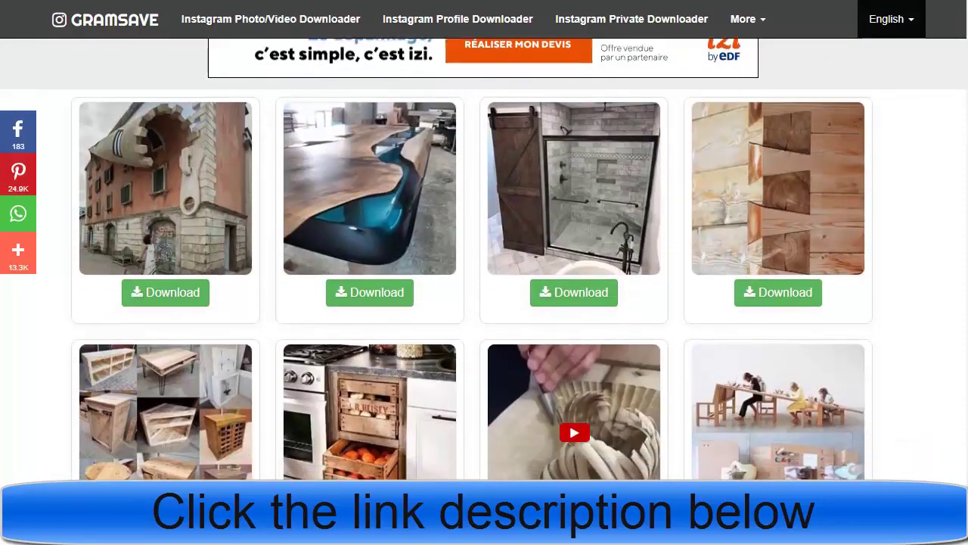
Save the resin river table photo and the old building photo to the Desktop
click(371, 300)
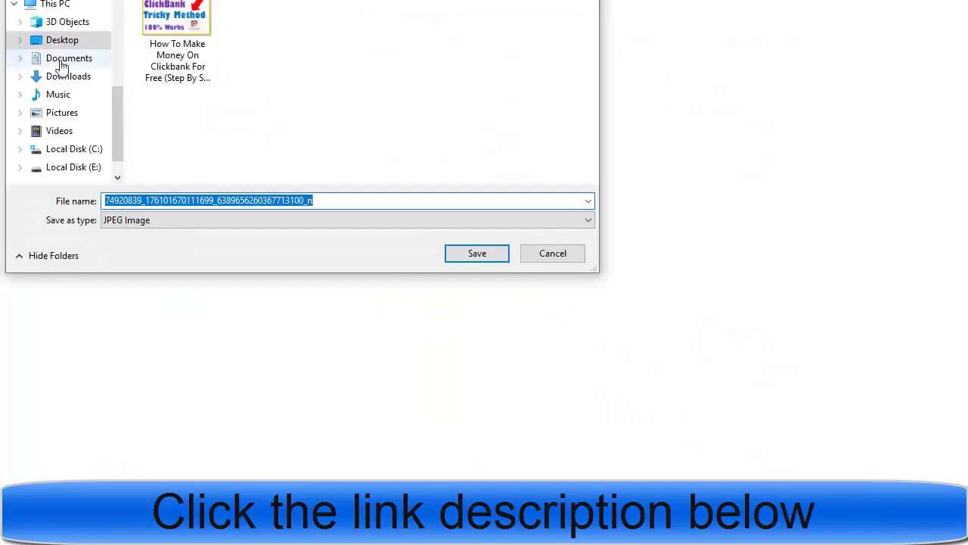
click(72, 41)
click(477, 255)
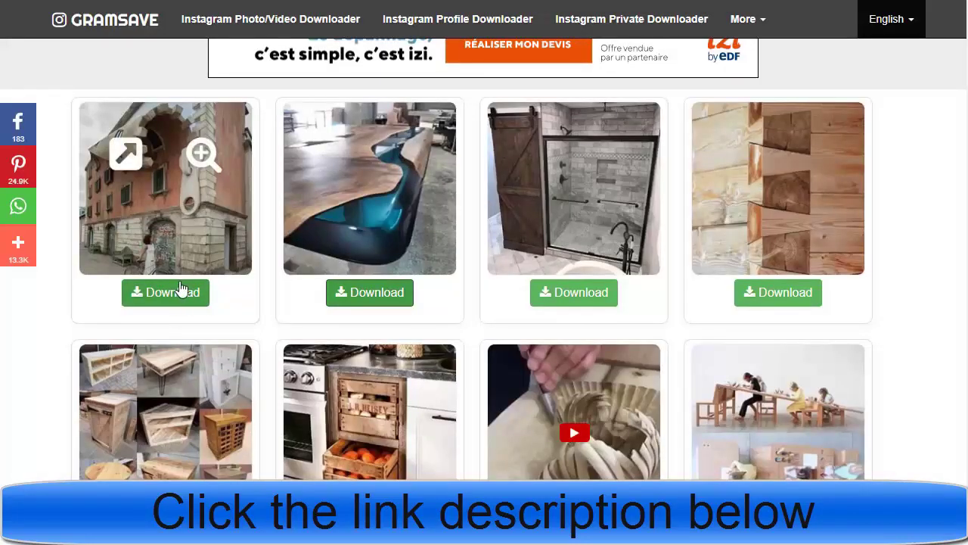
click(179, 296)
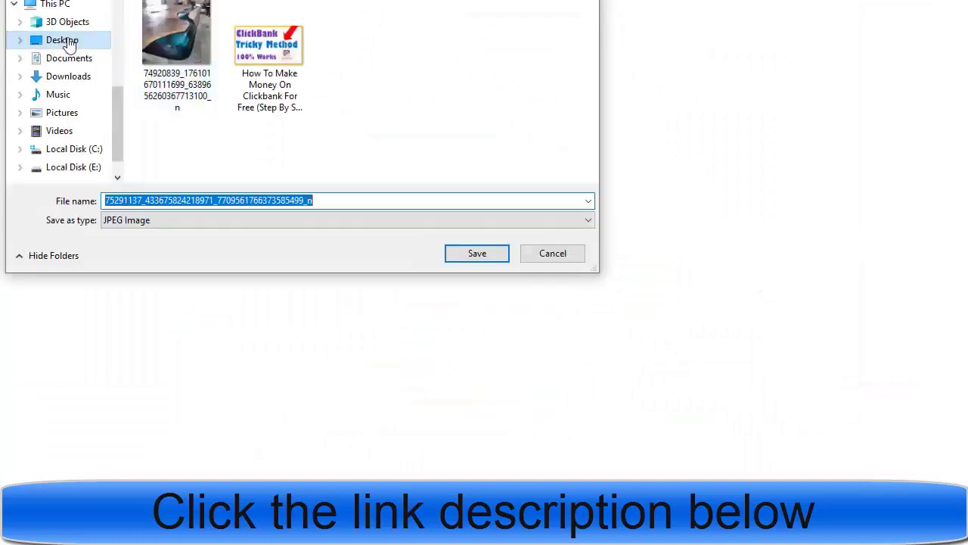
click(68, 43)
click(479, 257)
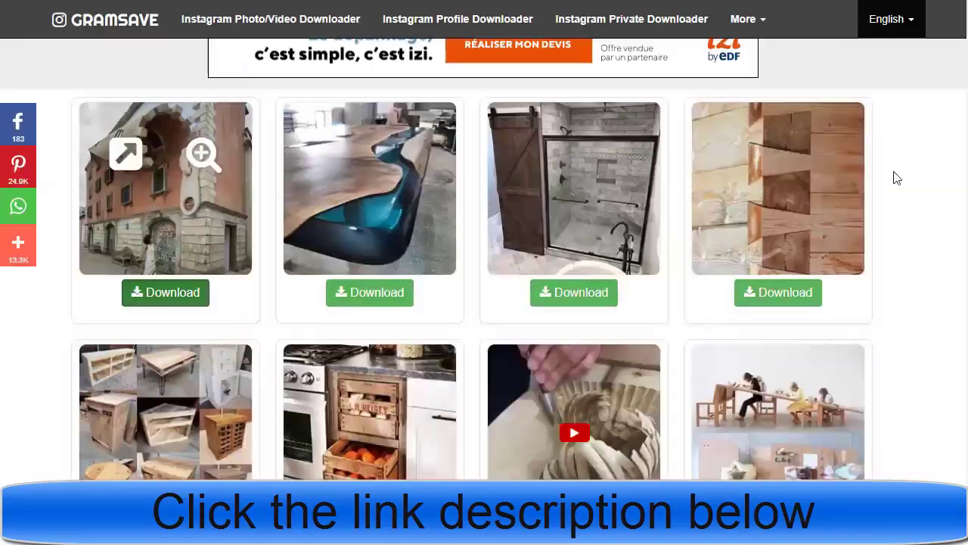
Save the photo of people at long tables to the Desktop, then review the results
scroll(795, 291, down, 3)
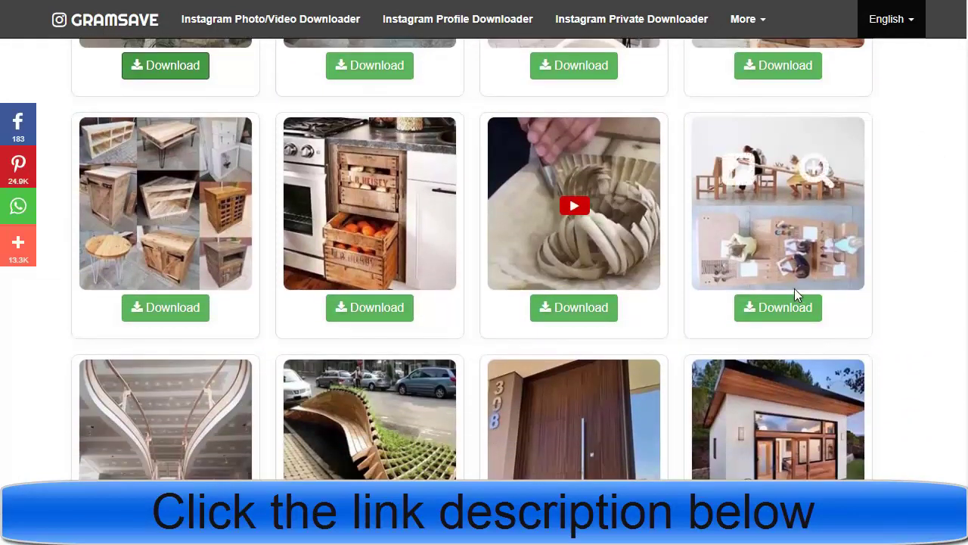
click(795, 309)
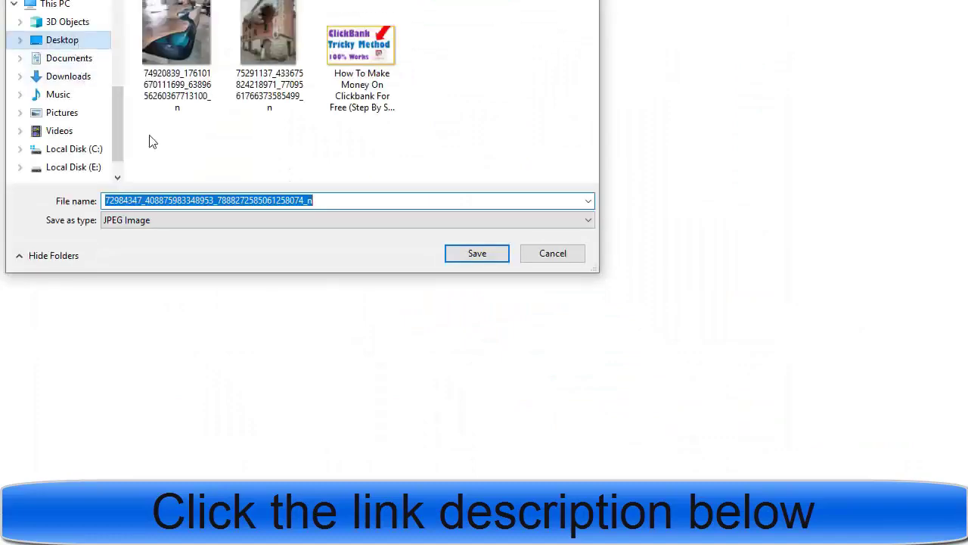
click(476, 257)
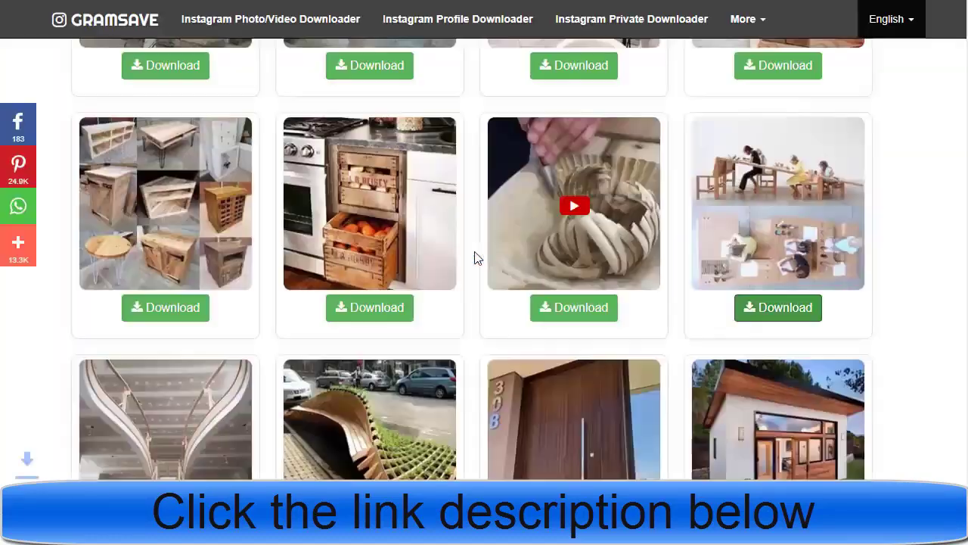
scroll(484, 253, up, 2)
scroll(473, 107, up, 4)
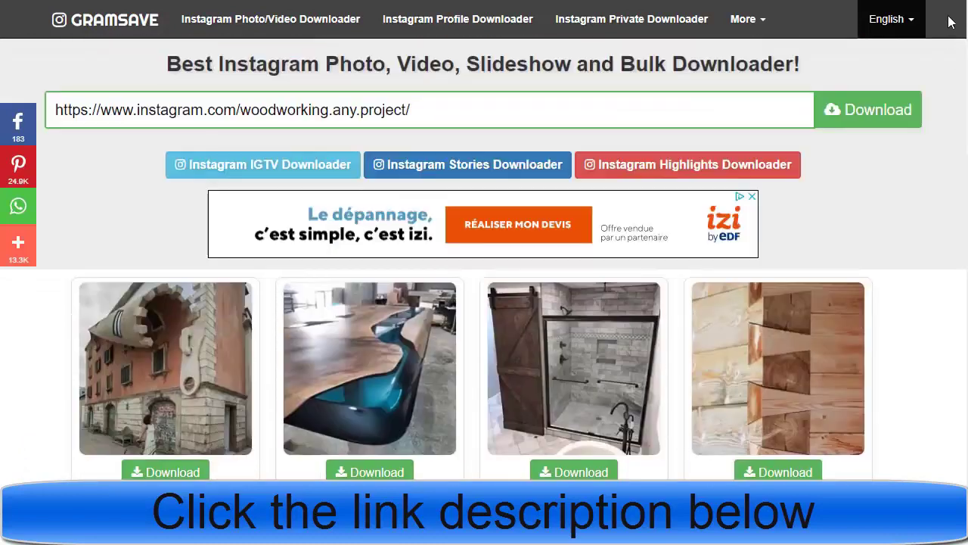
click(352, 113)
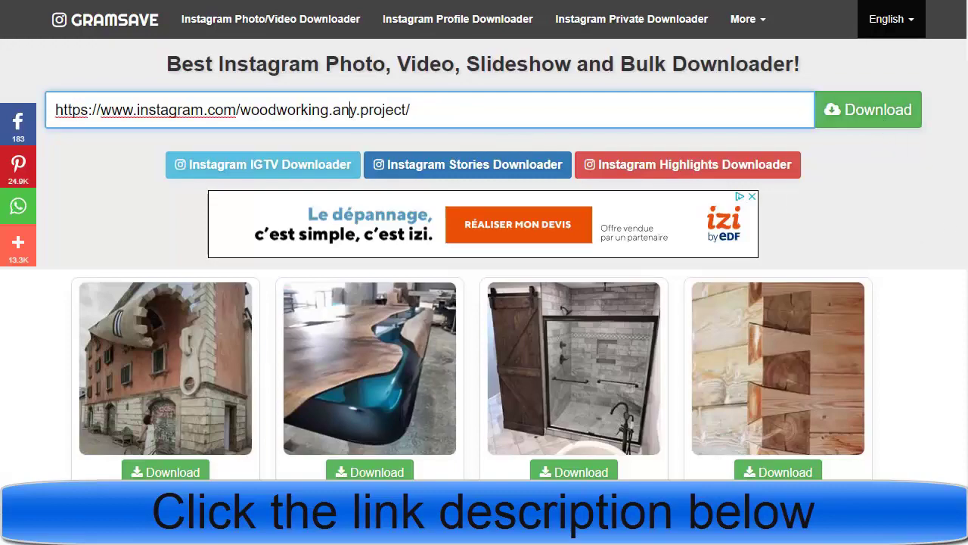
scroll(484, 303, down, 10)
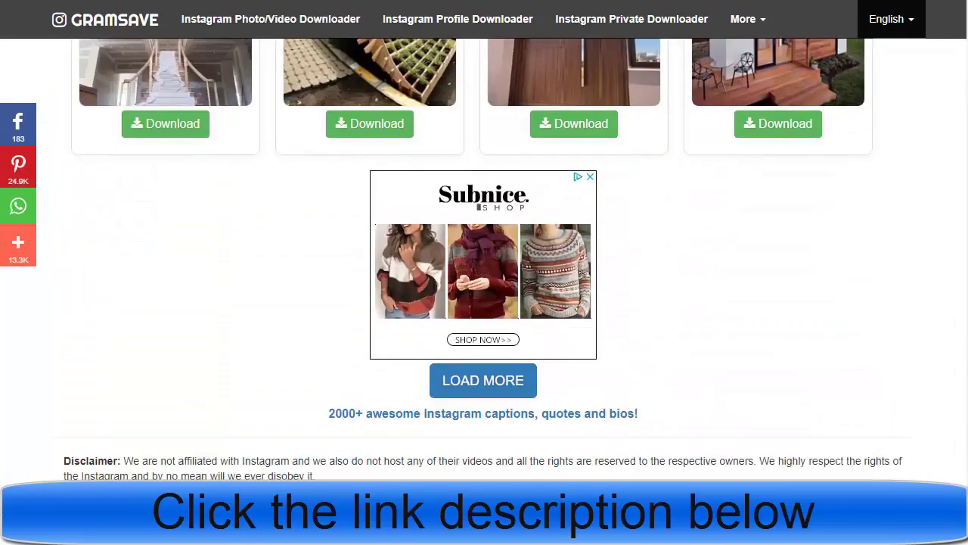
scroll(484, 303, up, 10)
scroll(484, 303, down, 10)
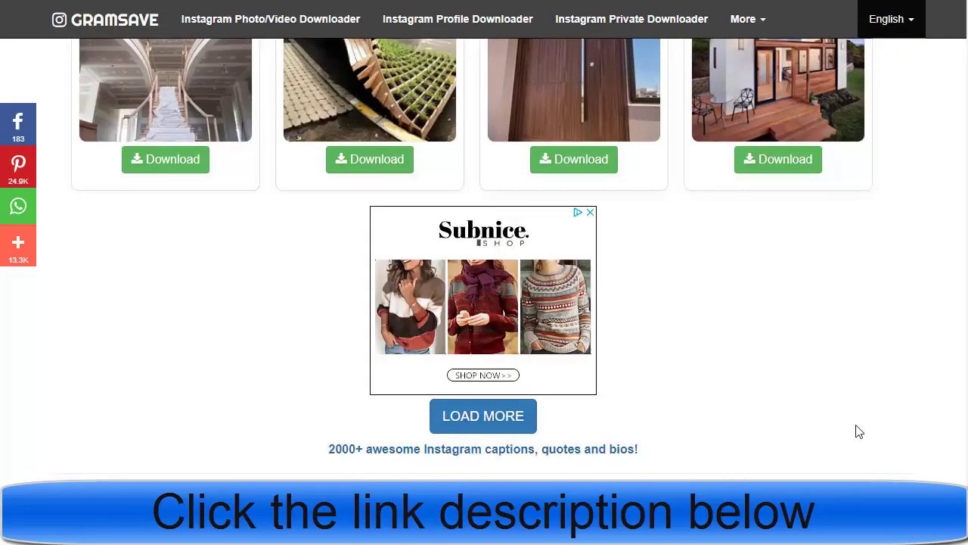
scroll(964, 328, up, 1)
scroll(964, 328, down, 2)
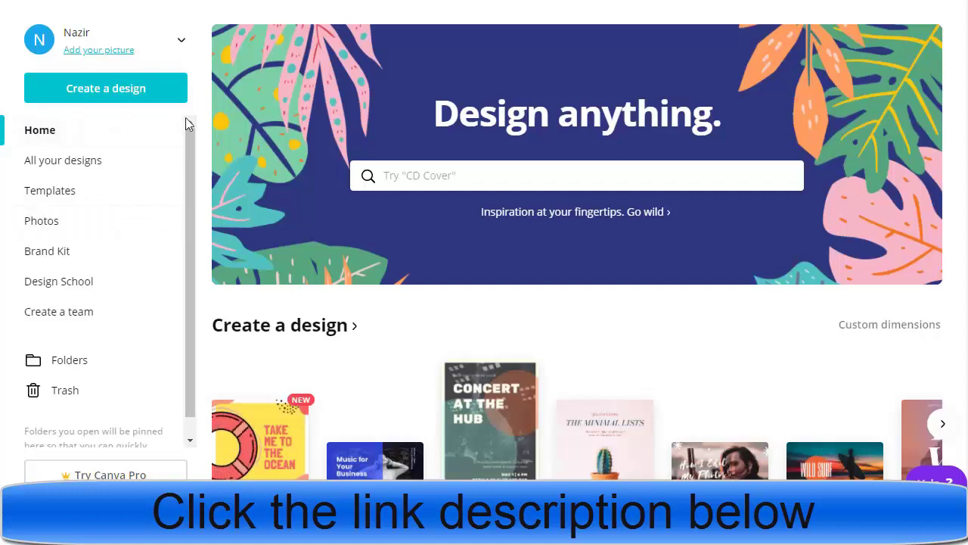
Search 'pi', pick the Pinterest Graphic design type, and start from the Blank template
click(428, 175)
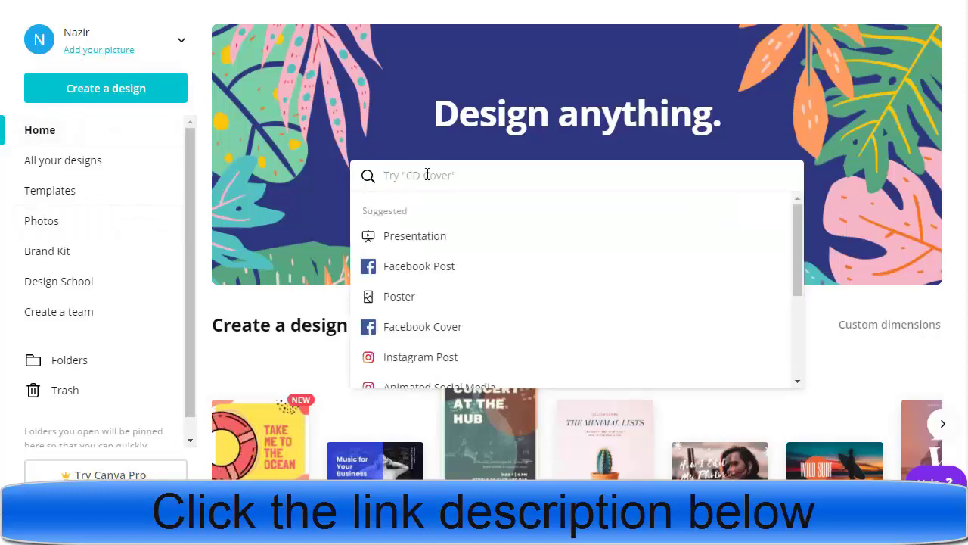
text(pint)
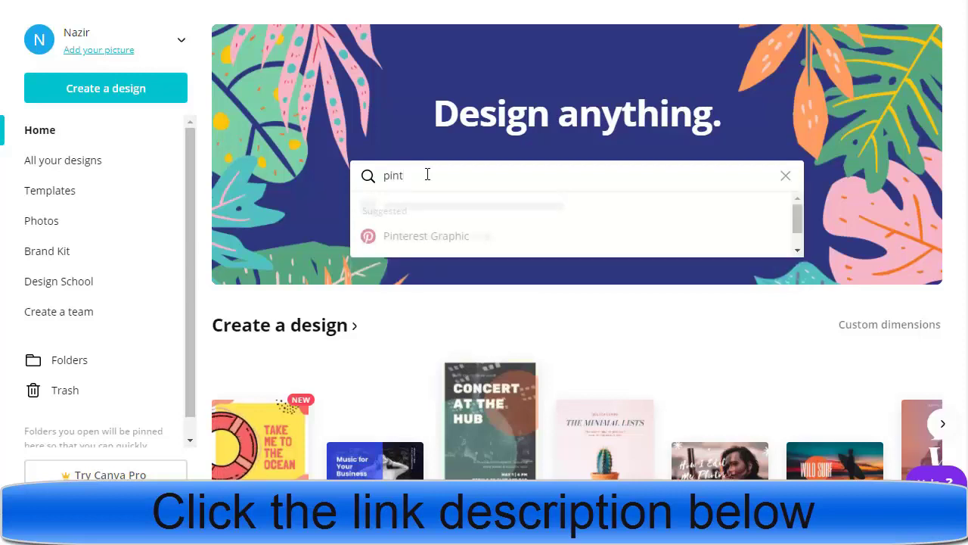
click(448, 239)
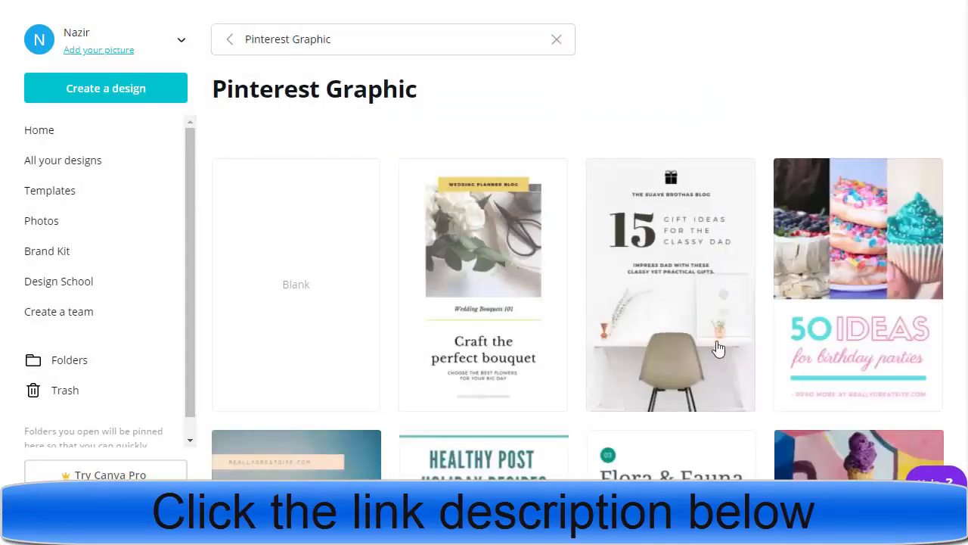
scroll(578, 302, down, 5)
scroll(578, 303, up, 4)
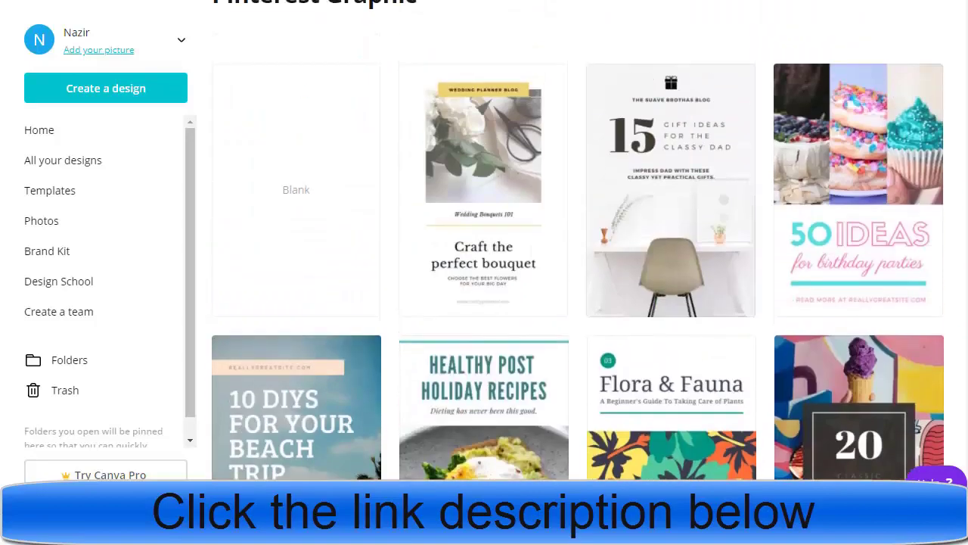
scroll(578, 241, down, 2)
scroll(578, 241, up, 3)
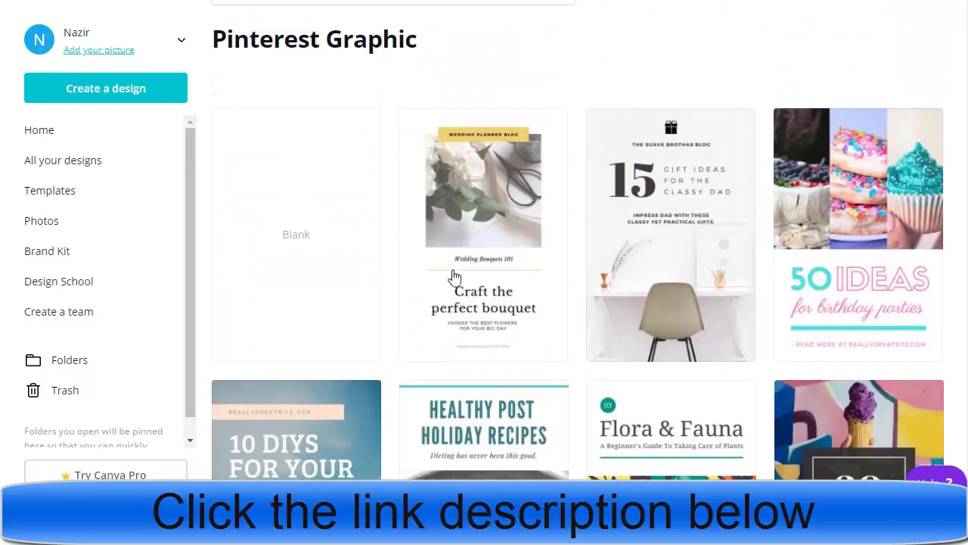
click(298, 256)
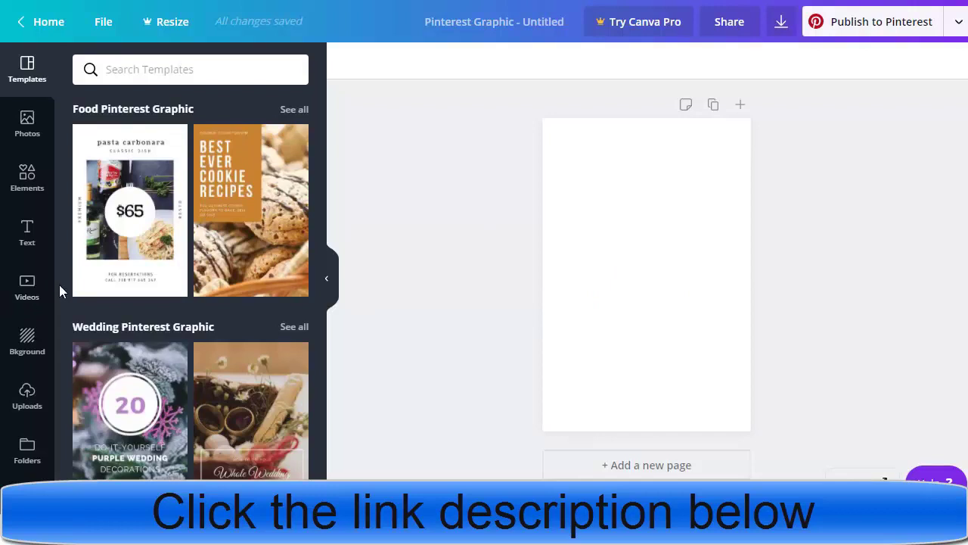
Upload the resin river table photo from the Desktop through the Uploads panel
click(26, 390)
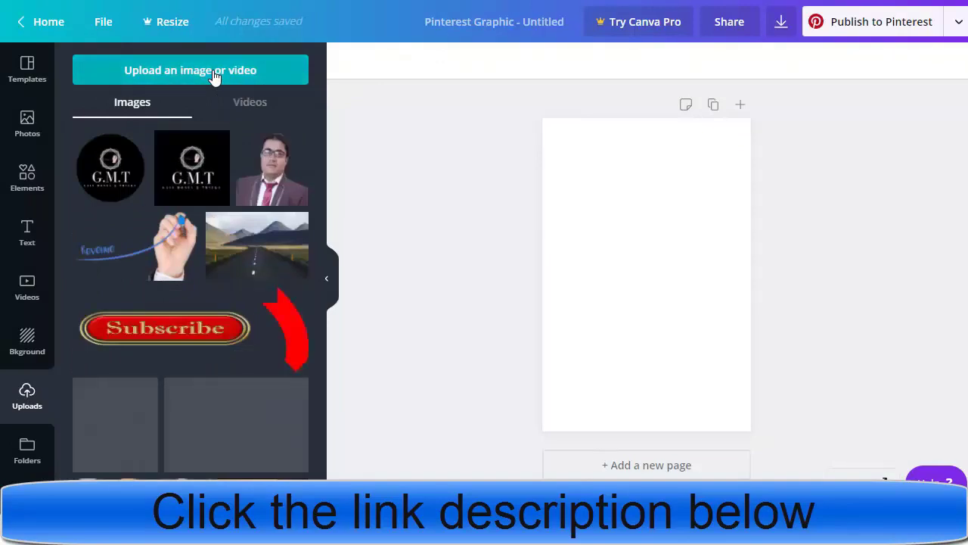
click(237, 73)
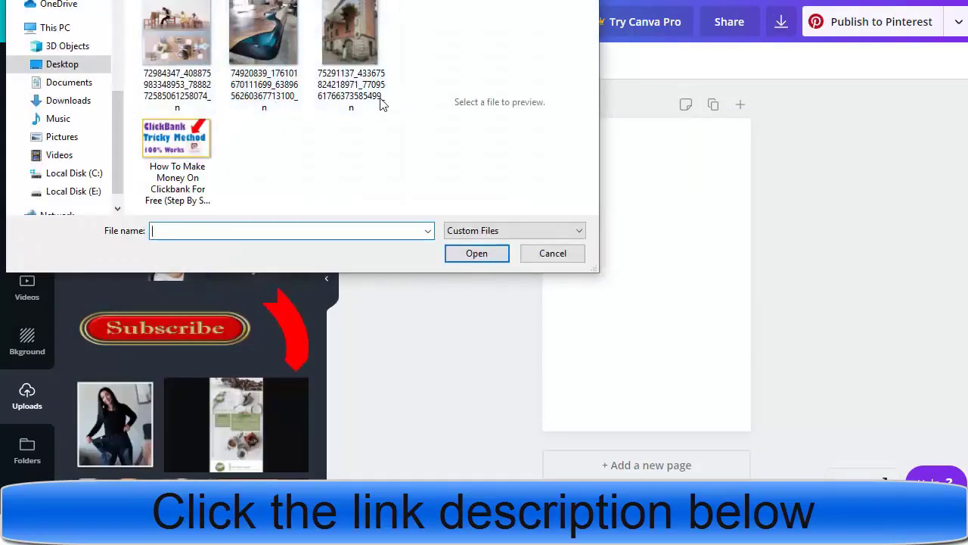
double_click(279, 58)
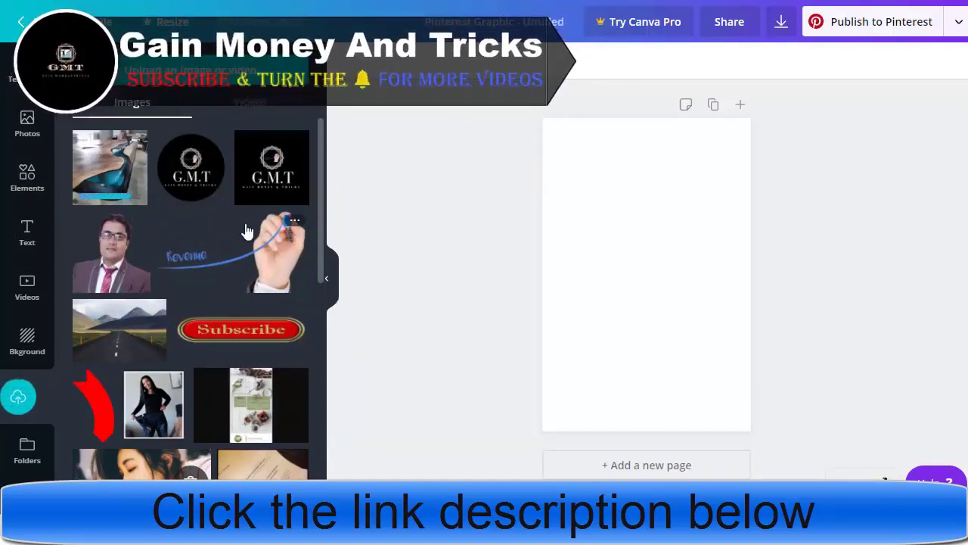
Place the table photo, stretch it to full page width, remove the extra copy, and move it to the top
click(112, 166)
drag(683, 339, 658, 399)
drag(724, 258, 772, 249)
click(657, 201)
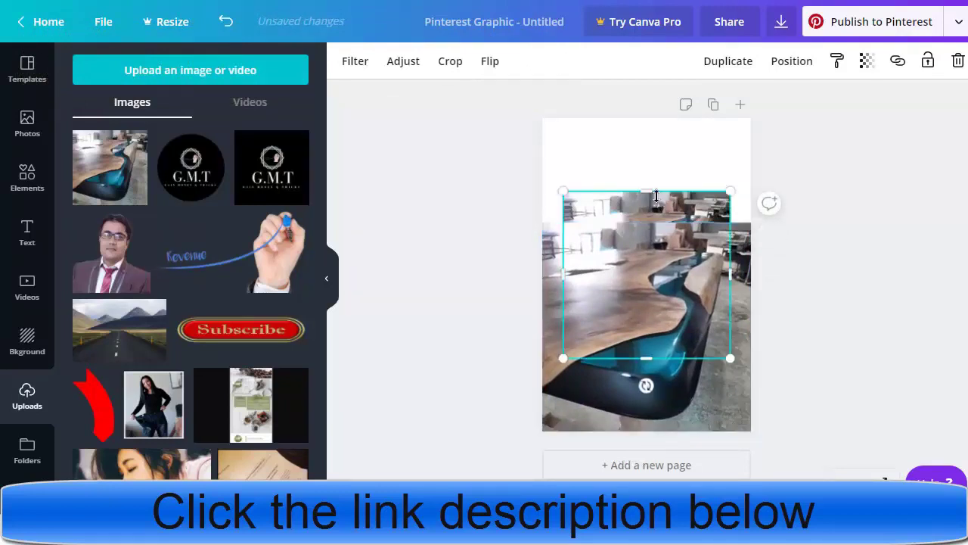
key(Delete)
click(664, 236)
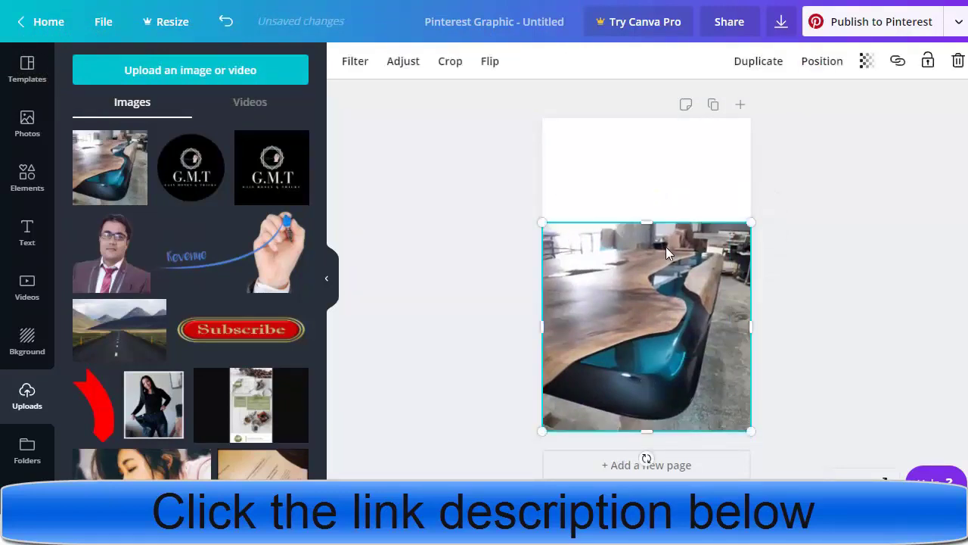
click(657, 182)
drag(675, 294, 674, 186)
click(633, 390)
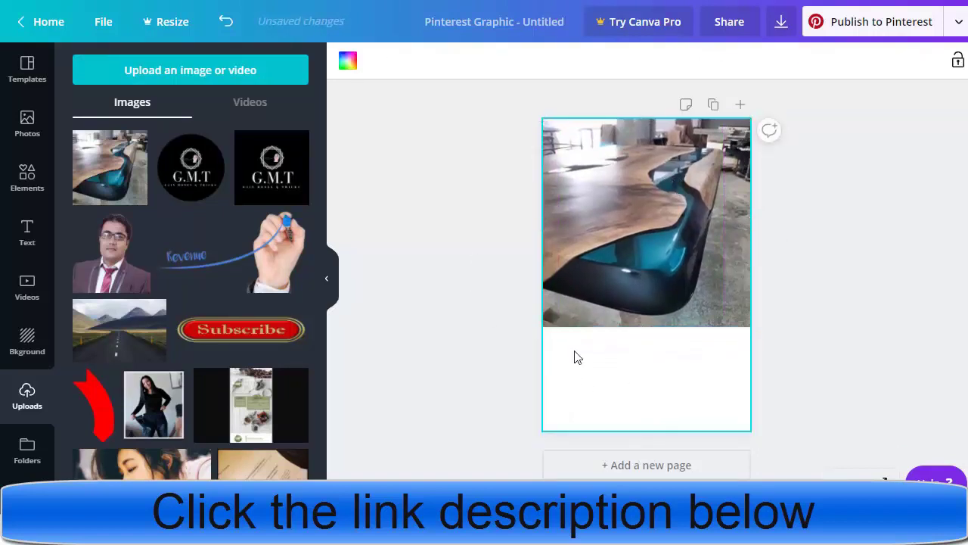